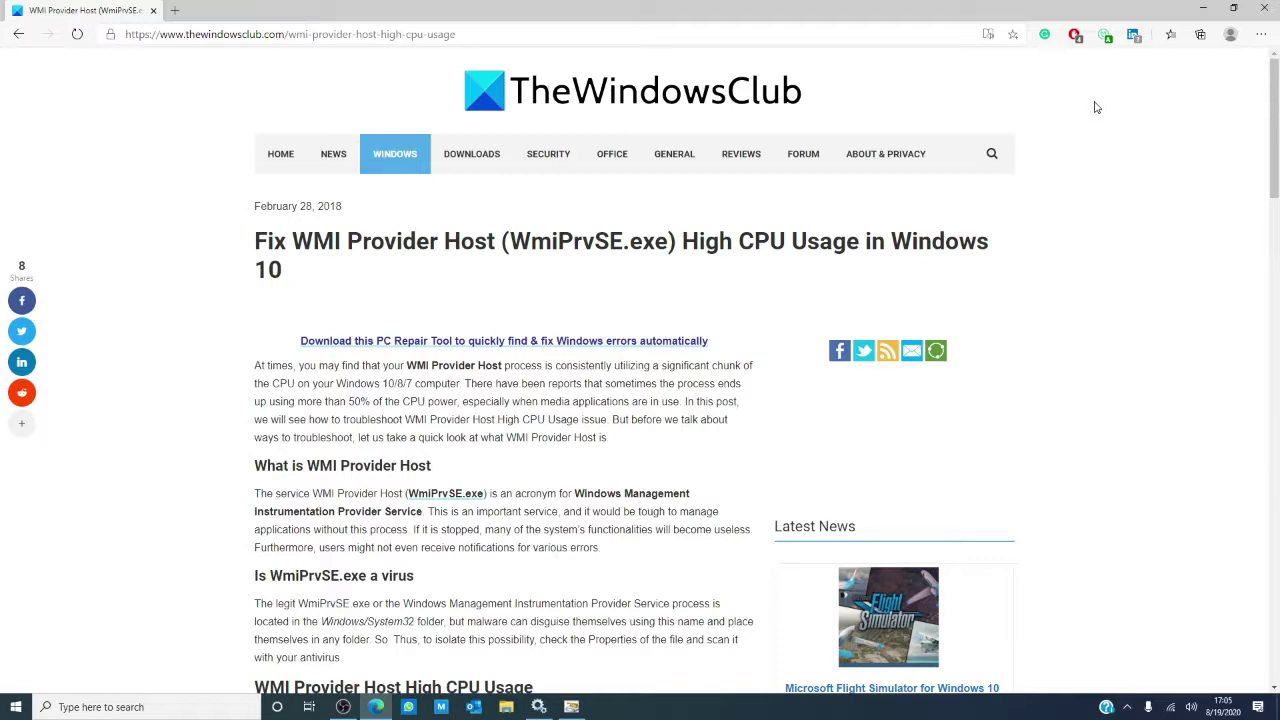
Switch to Services, display the restart option for the Windows Management Instrumentation service, and close the console.
{"action": "left_click", "coordinate": [539, 707]}
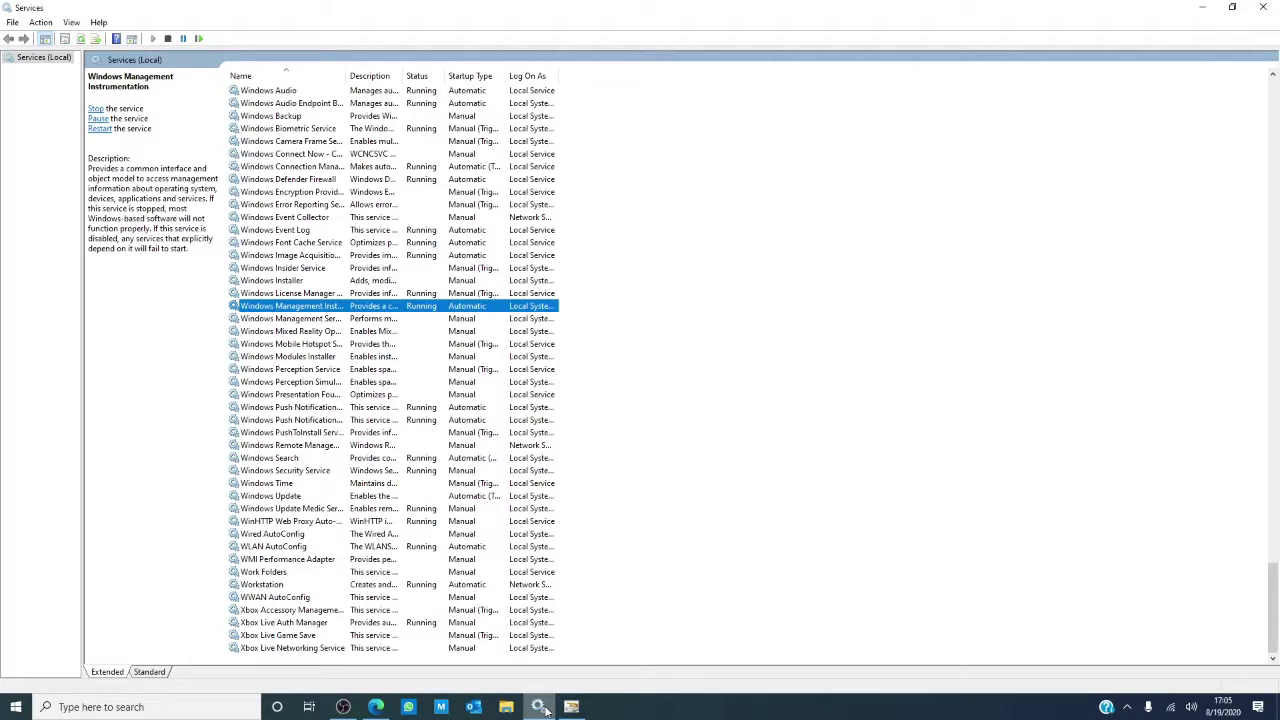
{"action": "right_click", "coordinate": [326, 308]}
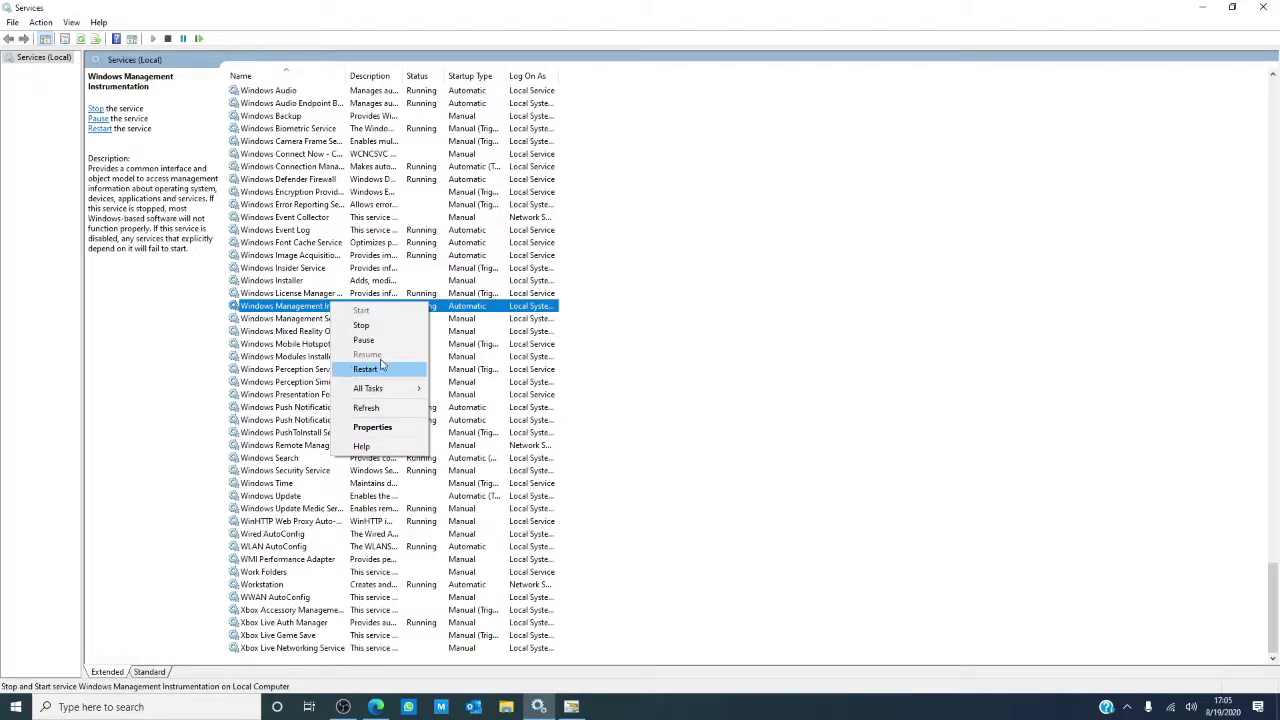
{"action": "left_click", "coordinate": [1265, 7]}
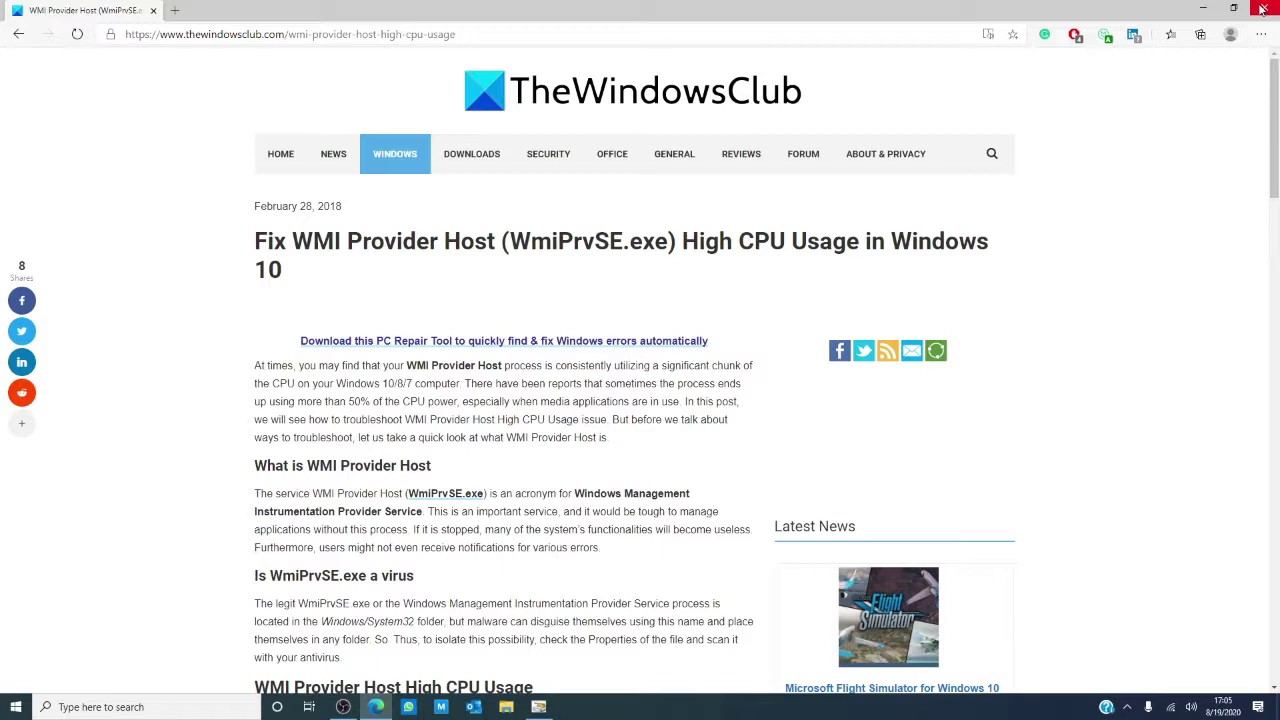
Launch the System Maintenance troubleshooter with the Run command "msdt.exe -id MaintenanceDiagnostic", then close it.
{"action": "key", "text": "super+r"}
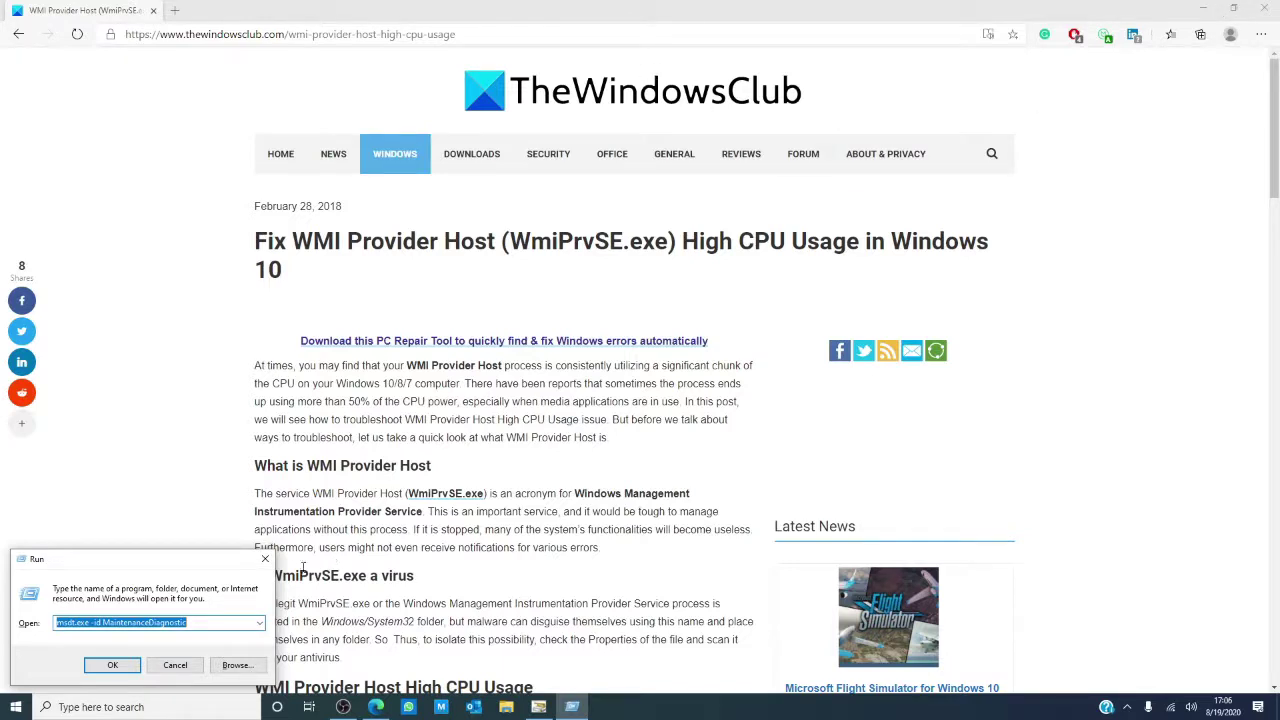
{"action": "key", "text": "Return"}
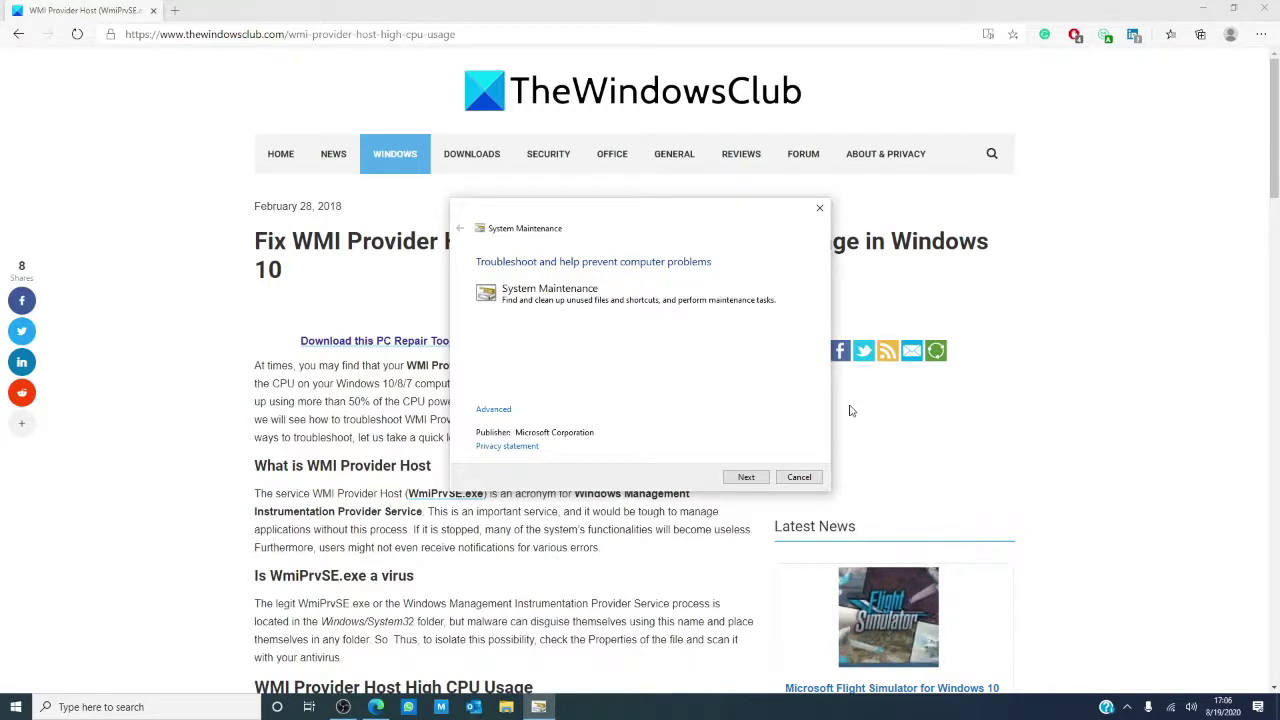
{"action": "left_click", "coordinate": [820, 207]}
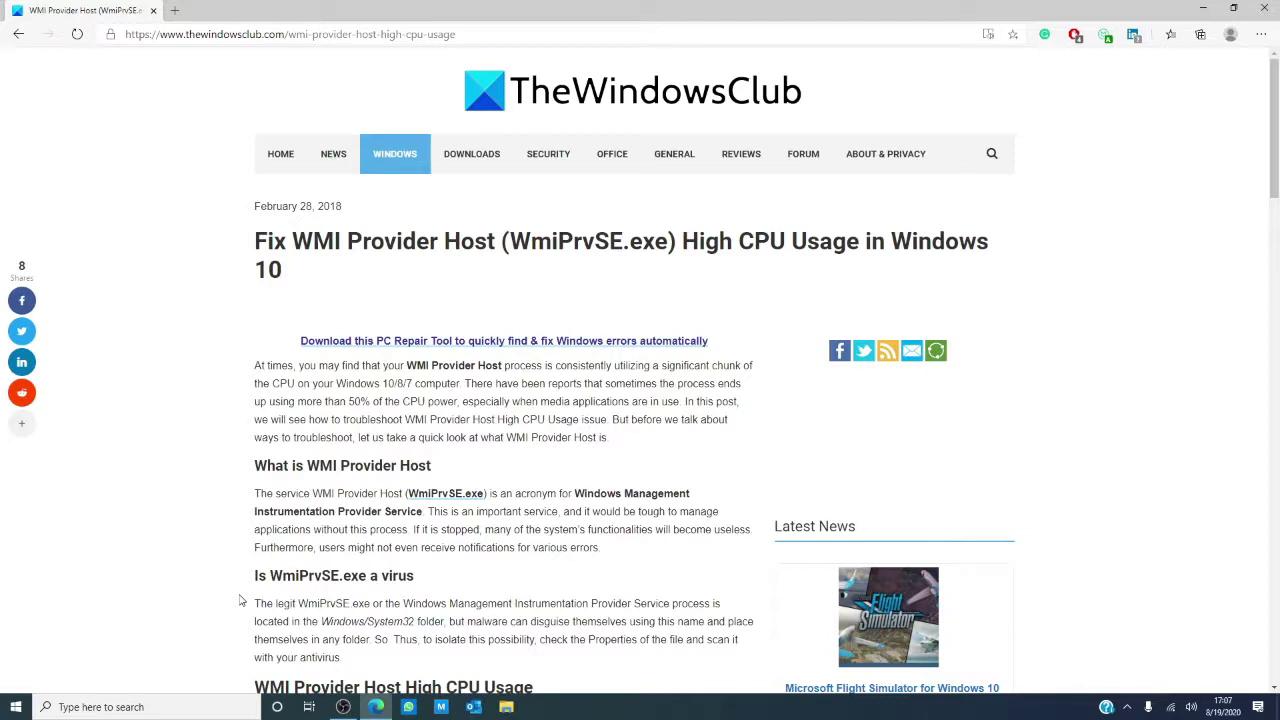
Open Event Viewer and check its Show Analytic and Debug Logs view option.
{"action": "key", "text": "super+x"}
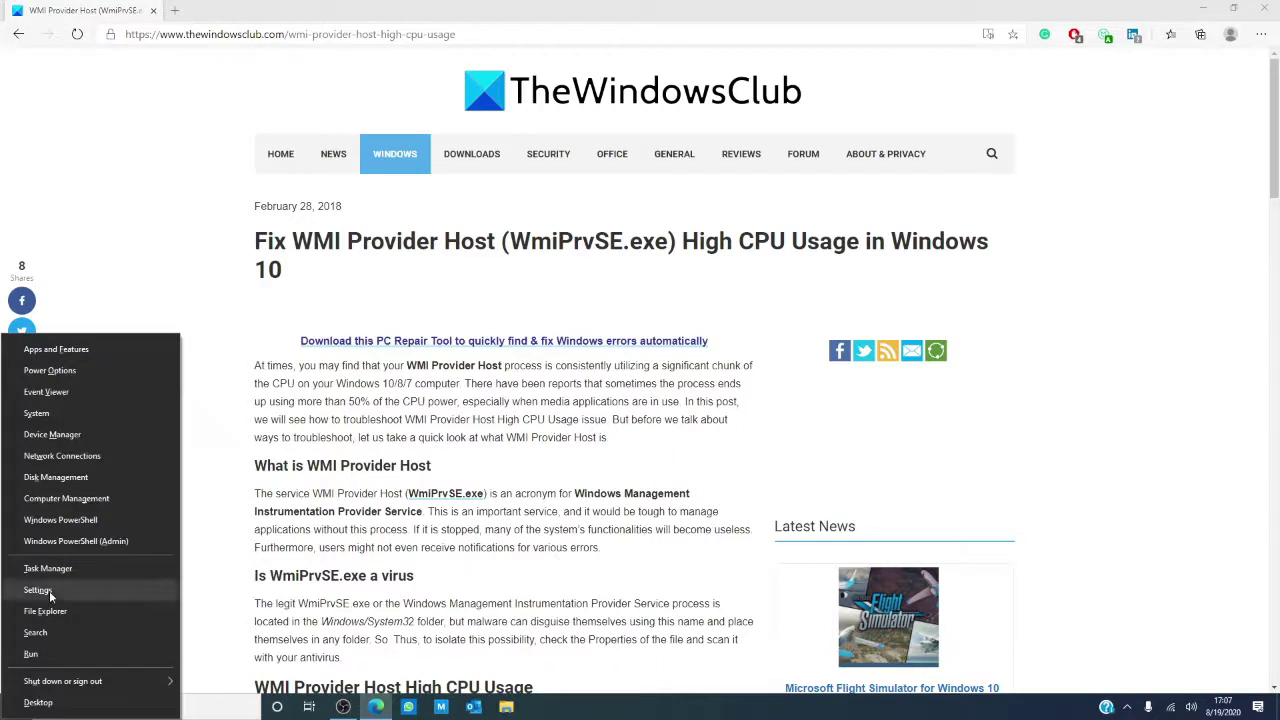
{"action": "left_click", "coordinate": [40, 397]}
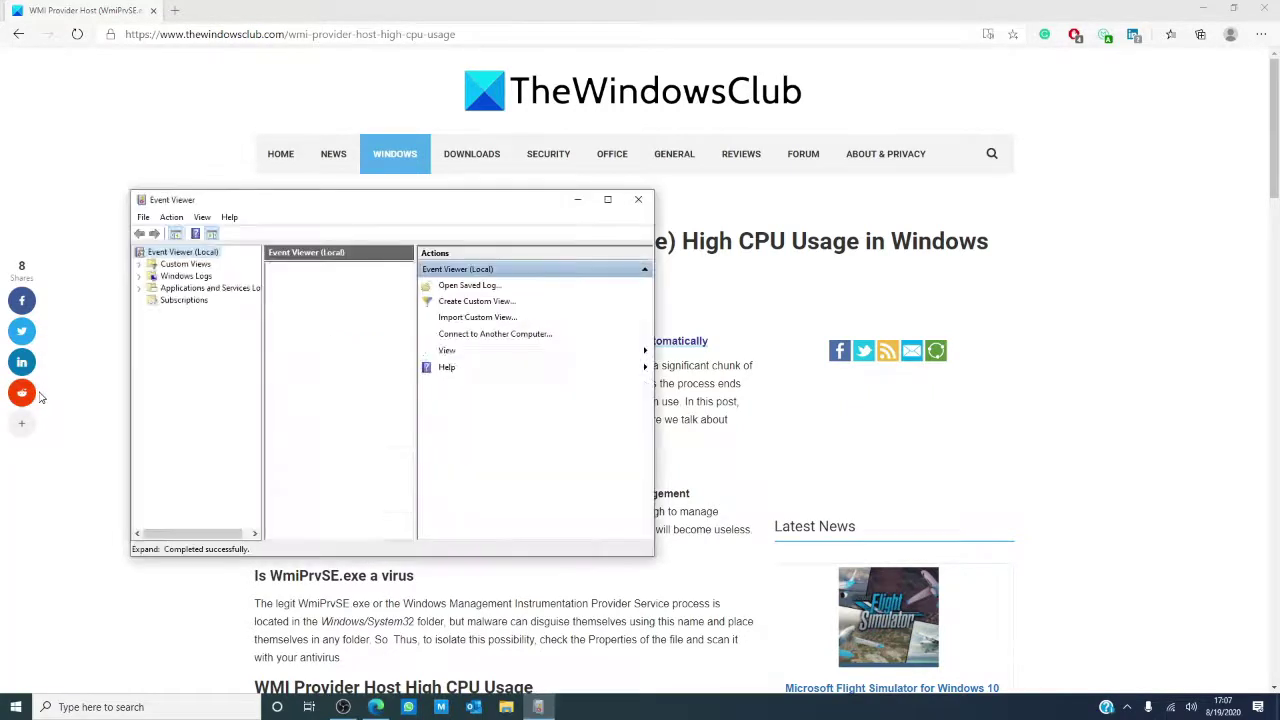
{"action": "left_click", "coordinate": [203, 217]}
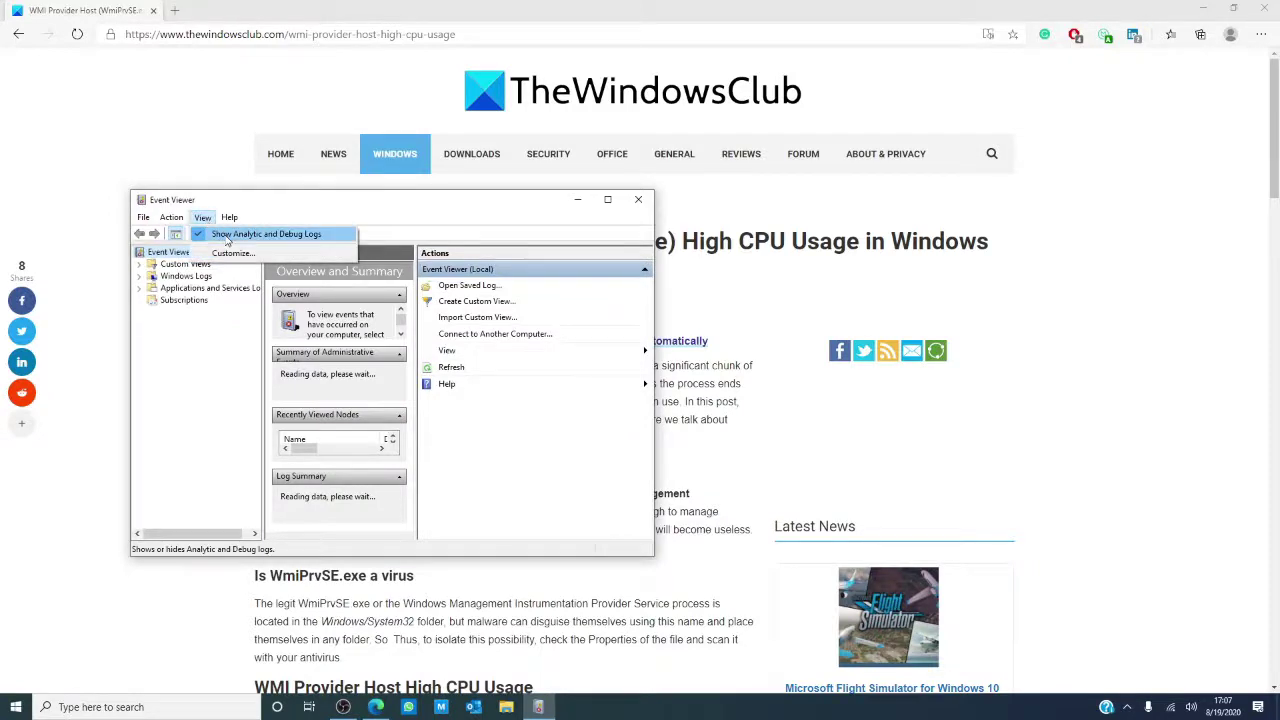
Open the Operational log of WMI-Activity under Applications and Services Logs > Microsoft > Windows.
{"action": "left_click", "coordinate": [184, 289]}
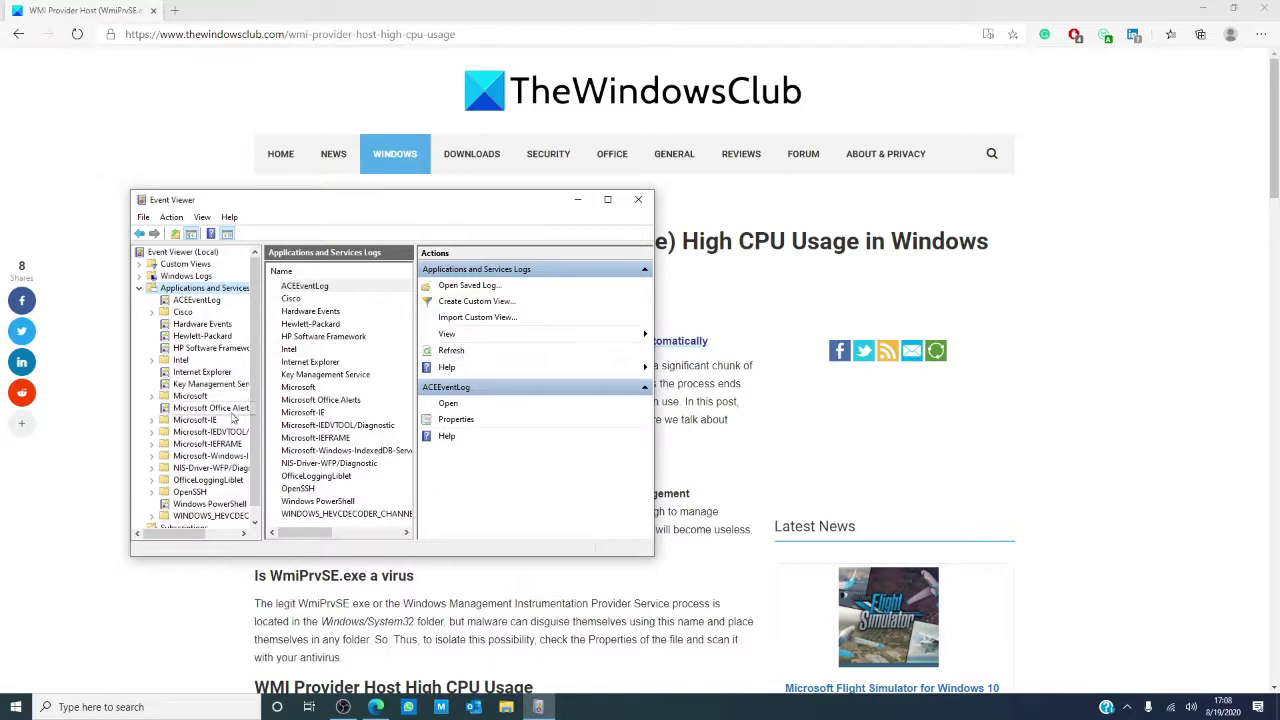
{"action": "left_click", "coordinate": [151, 396]}
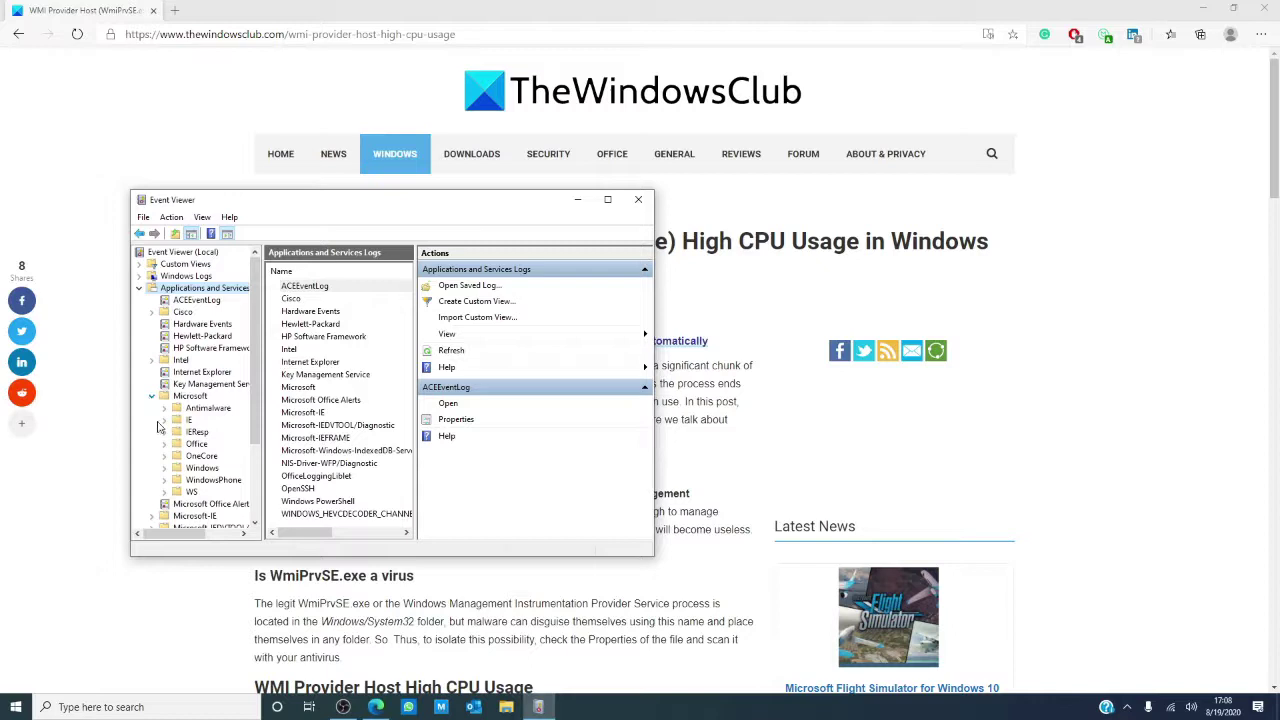
{"action": "left_click", "coordinate": [164, 469]}
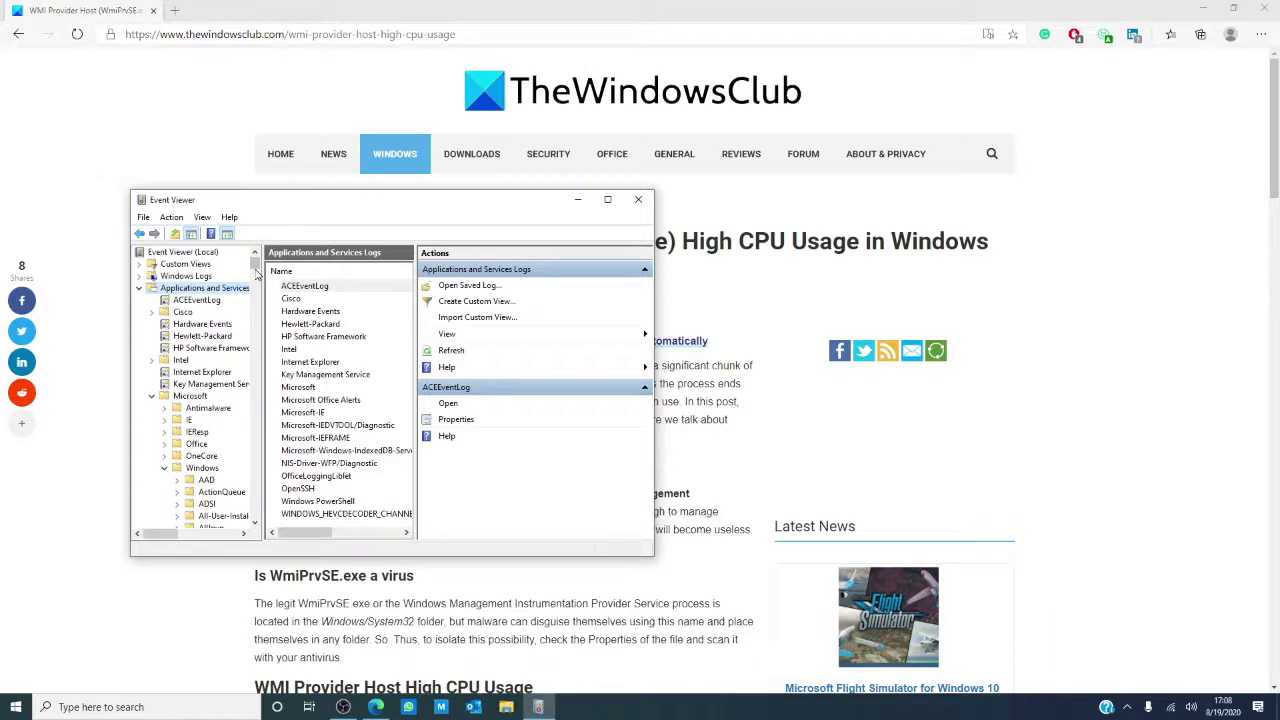
{"action": "left_click", "coordinate": [257, 273]}
{"action": "left_click_drag", "start_coordinate": [257, 273], "coordinate": [253, 508]}
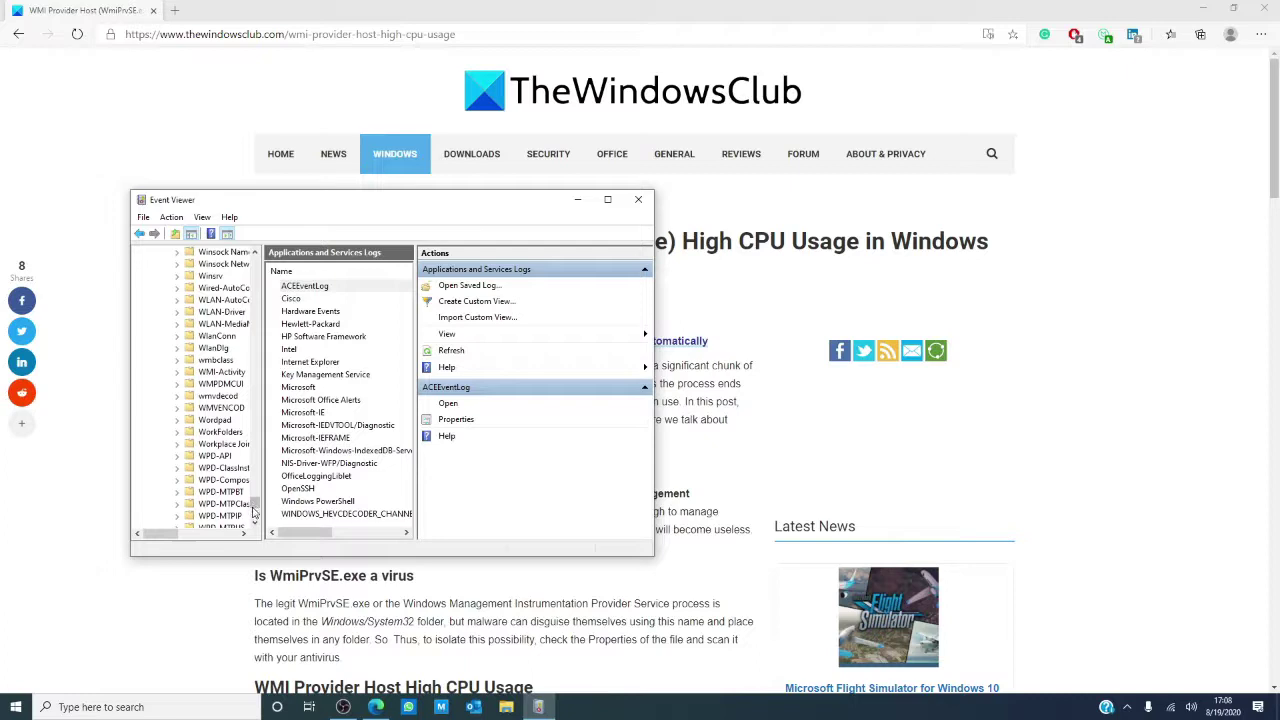
{"action": "left_click", "coordinate": [177, 373]}
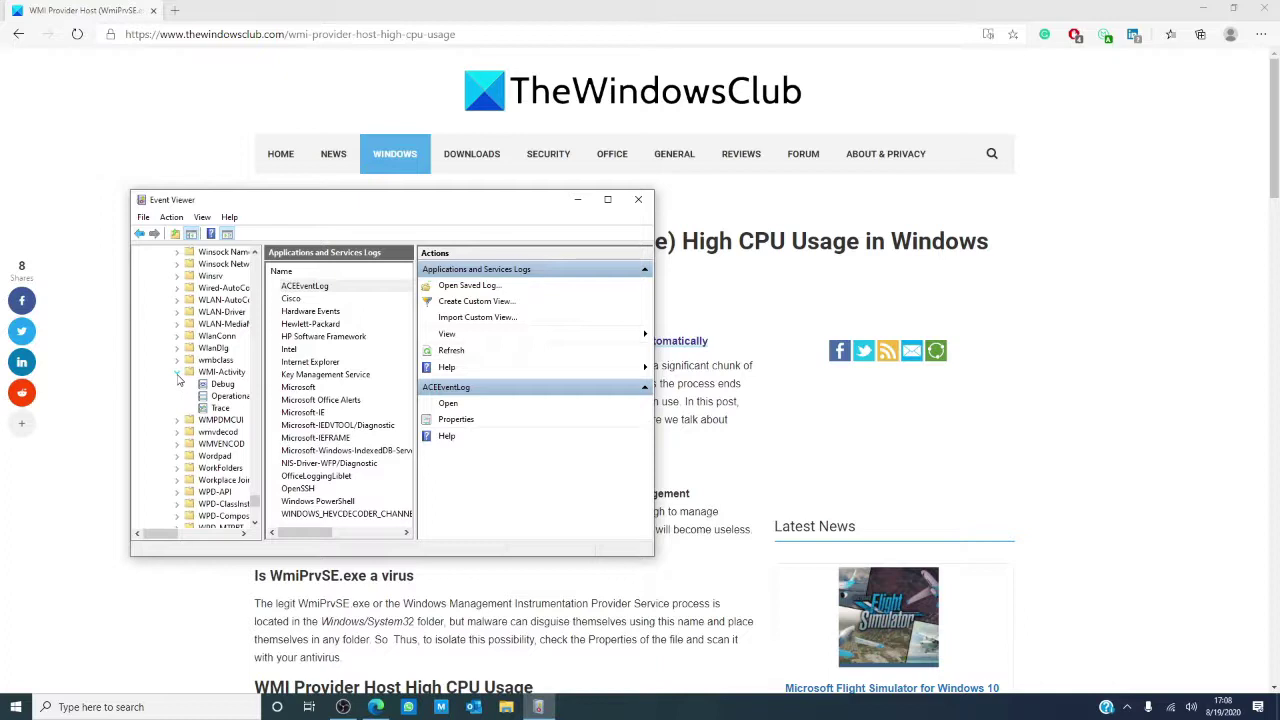
{"action": "left_click", "coordinate": [221, 400]}
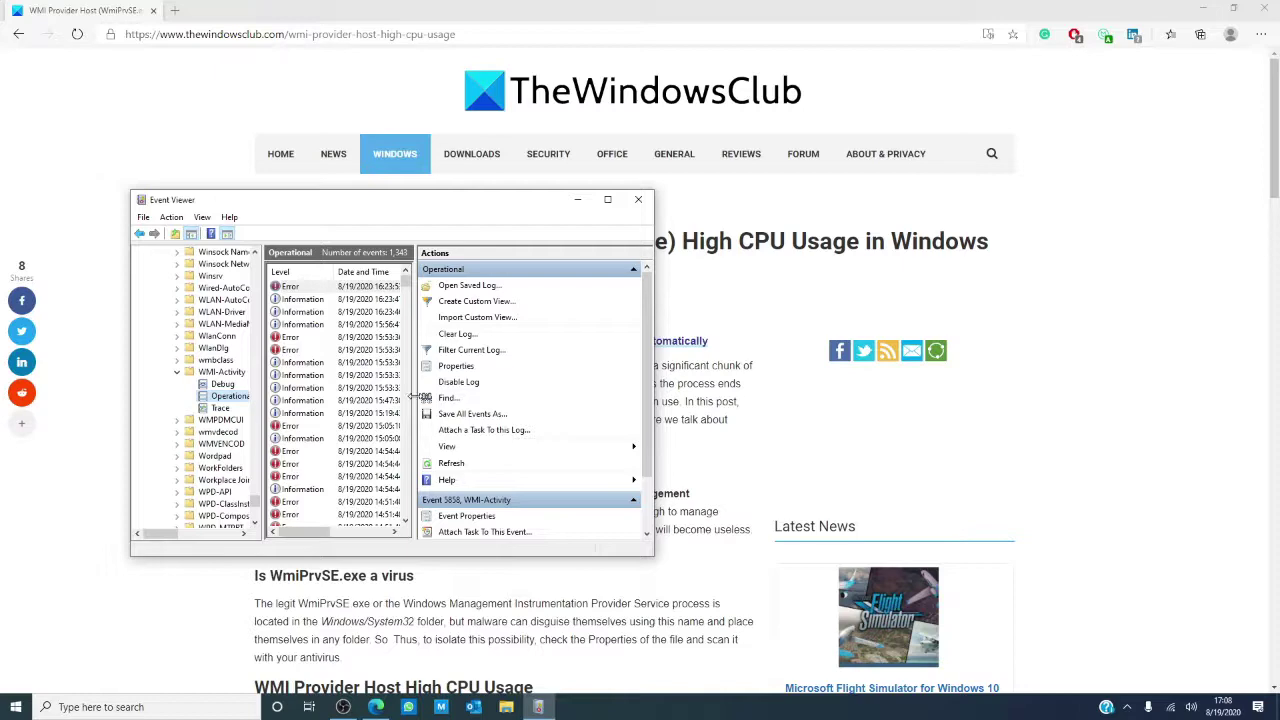
Widen the event list, inspect the newest error event's properties for its ClientProcessId, and close Event Viewer.
{"action": "left_click_drag", "start_coordinate": [424, 397], "coordinate": [585, 397]}
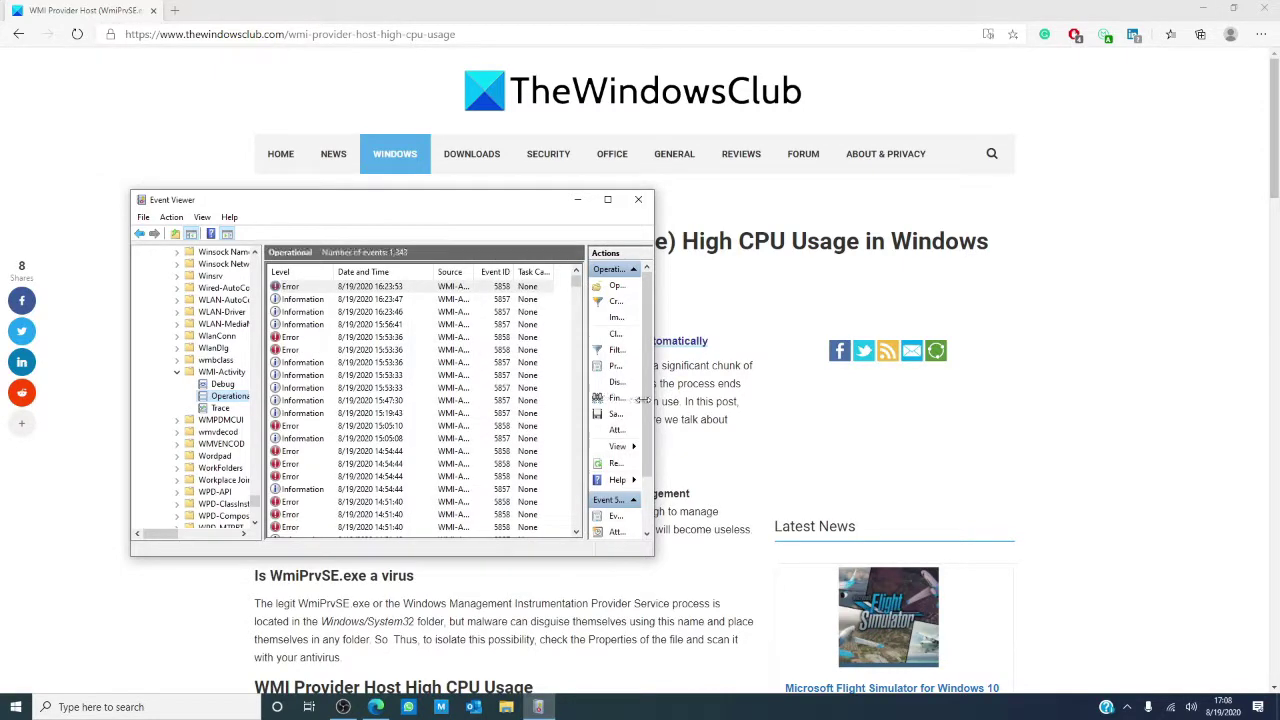
{"action": "double_click", "coordinate": [290, 288]}
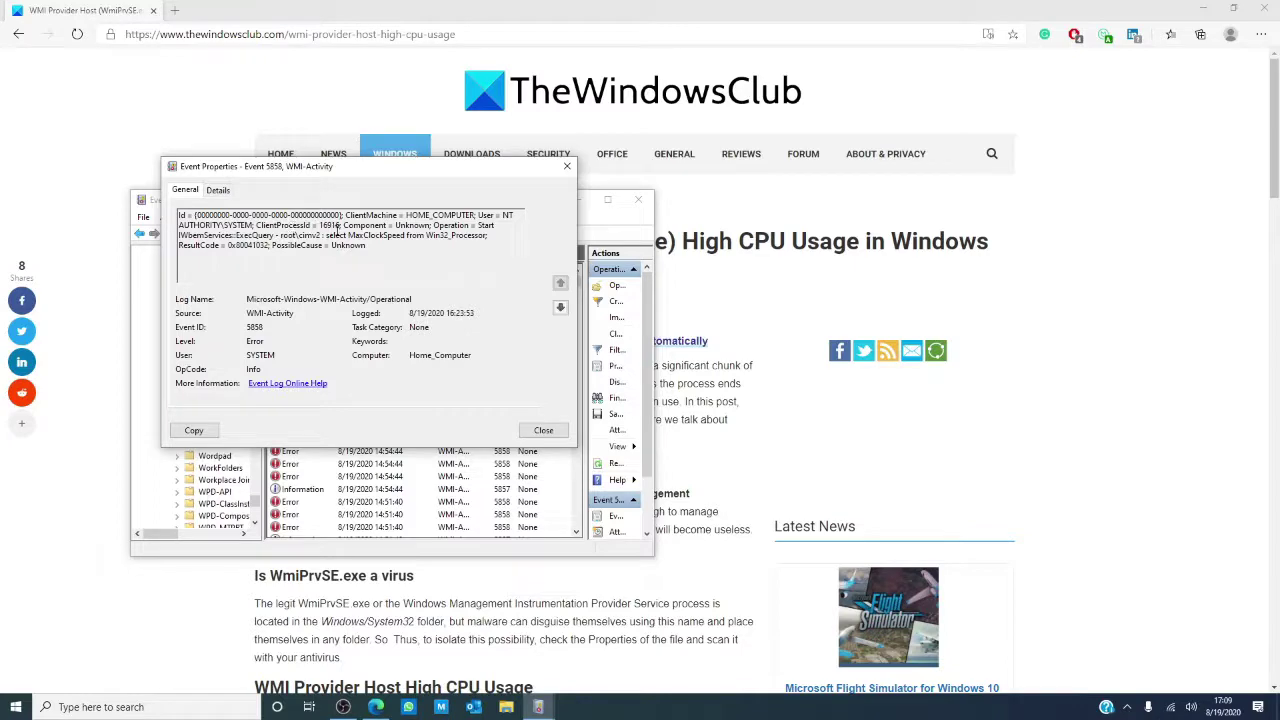
{"action": "left_click", "coordinate": [568, 168]}
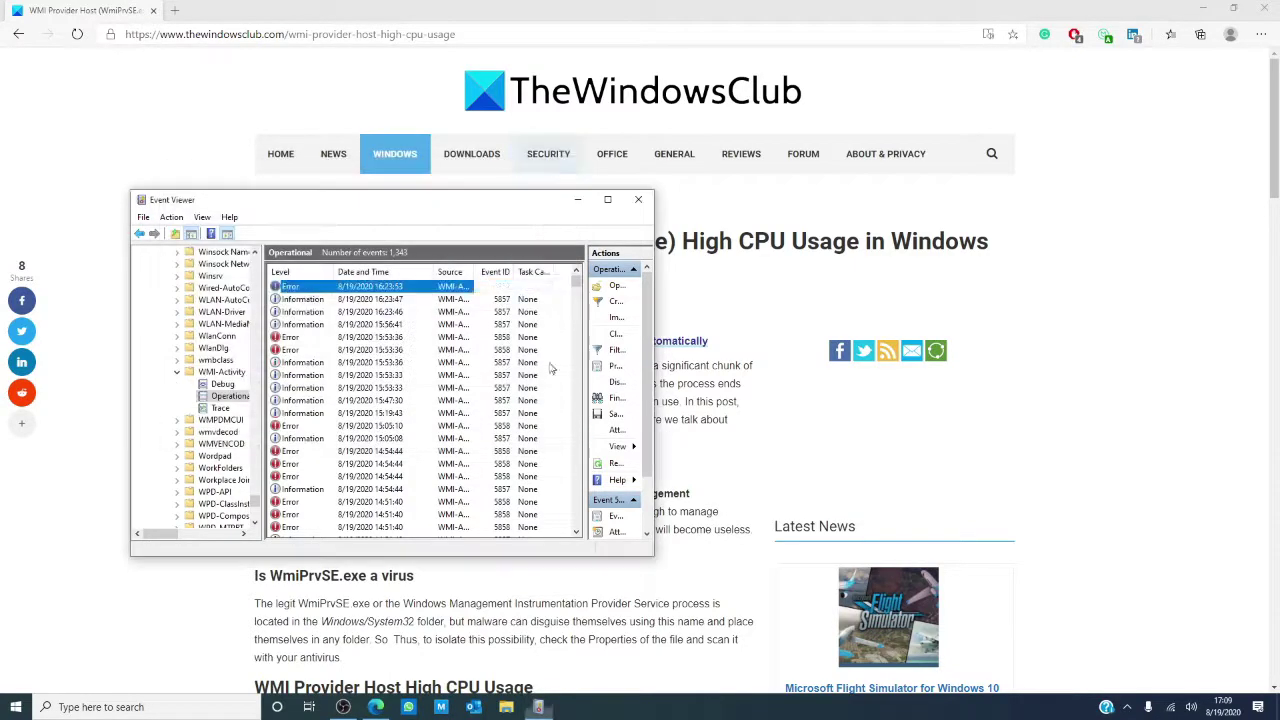
{"action": "left_click", "coordinate": [638, 199]}
In Task Manager, sort the services by PID, look through the list for the matching process ID, and close the window.
{"action": "right_click", "coordinate": [626, 707]}
{"action": "left_click", "coordinate": [664, 650]}
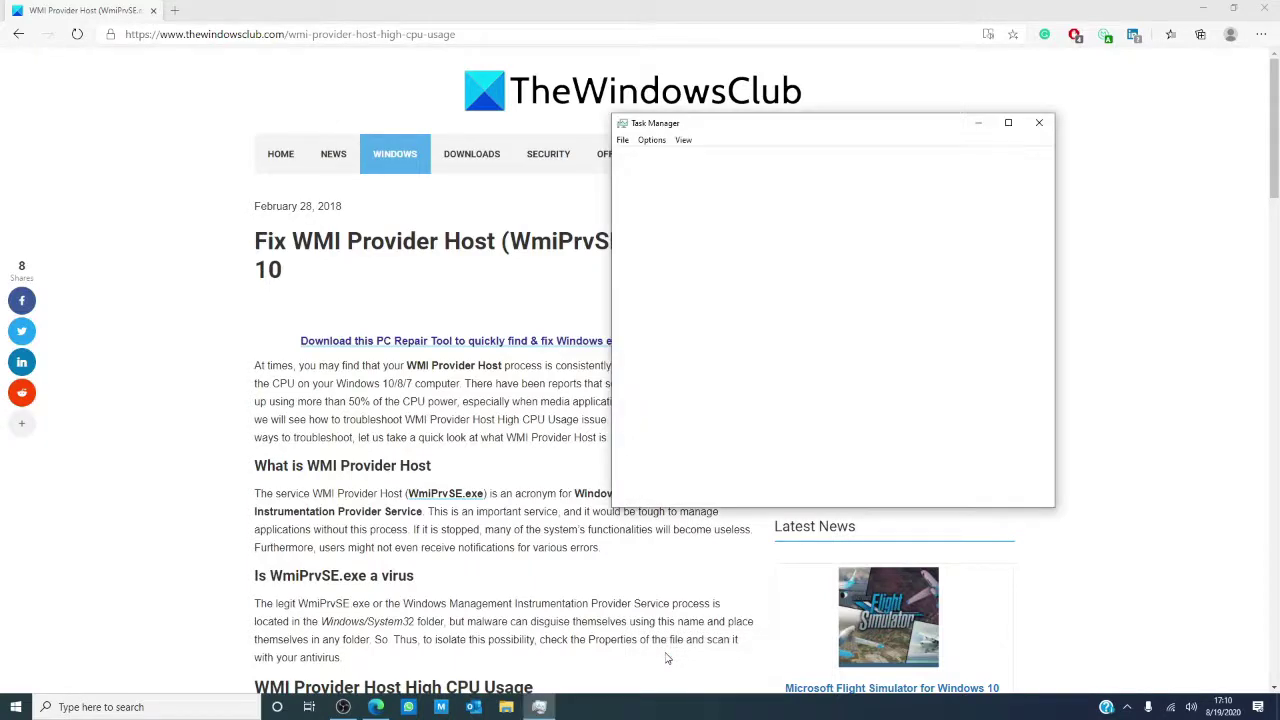
{"action": "left_click", "coordinate": [866, 158]}
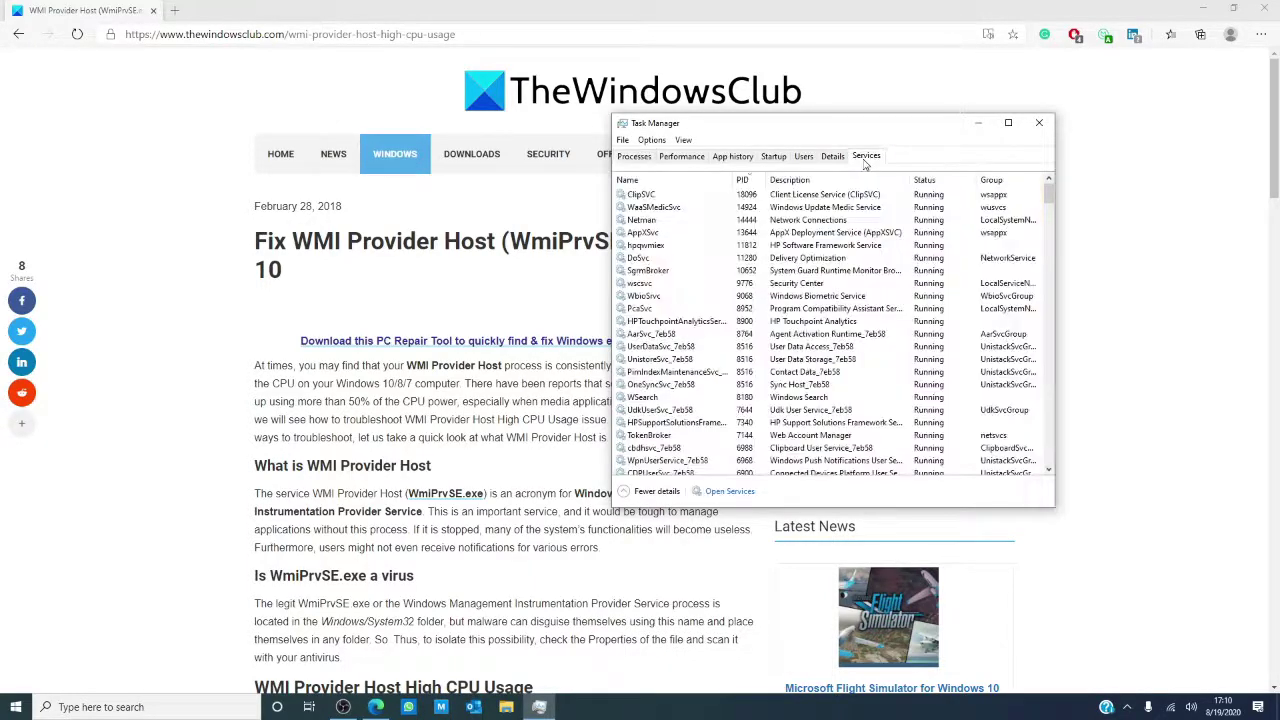
{"action": "left_click", "coordinate": [743, 180]}
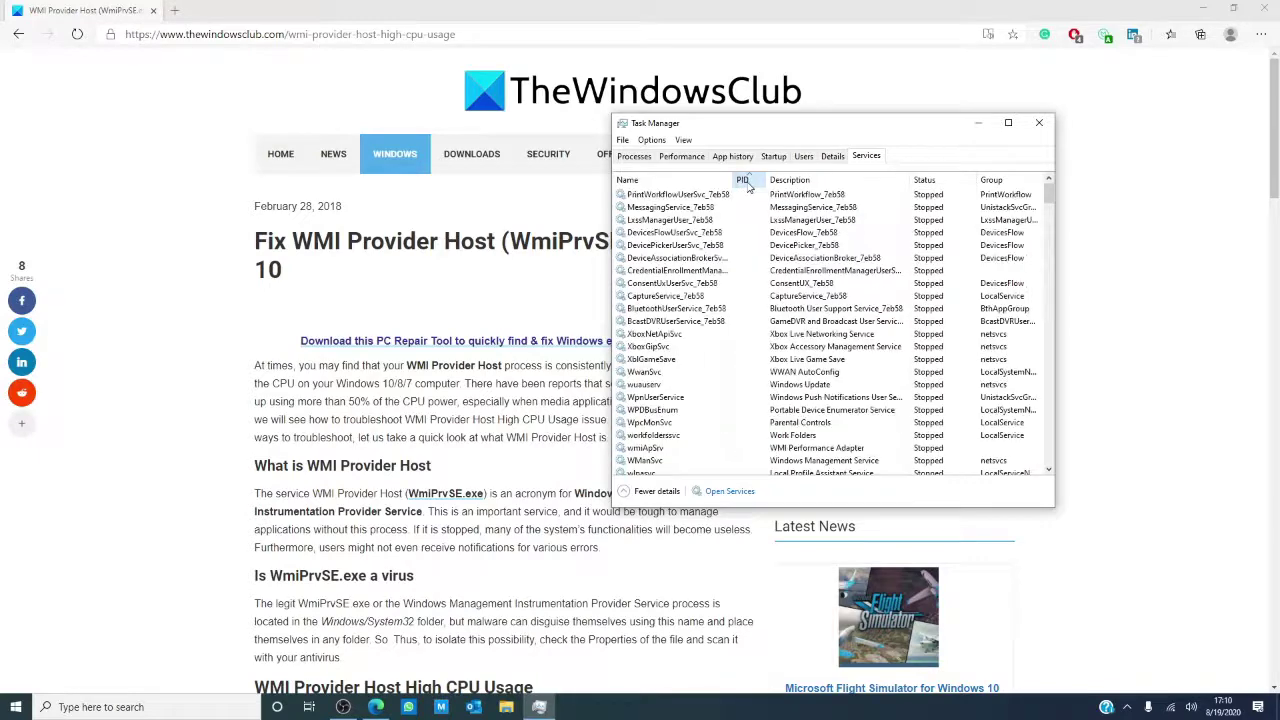
{"action": "scroll", "coordinate": [764, 260], "scroll_direction": "down", "scroll_amount": 2}
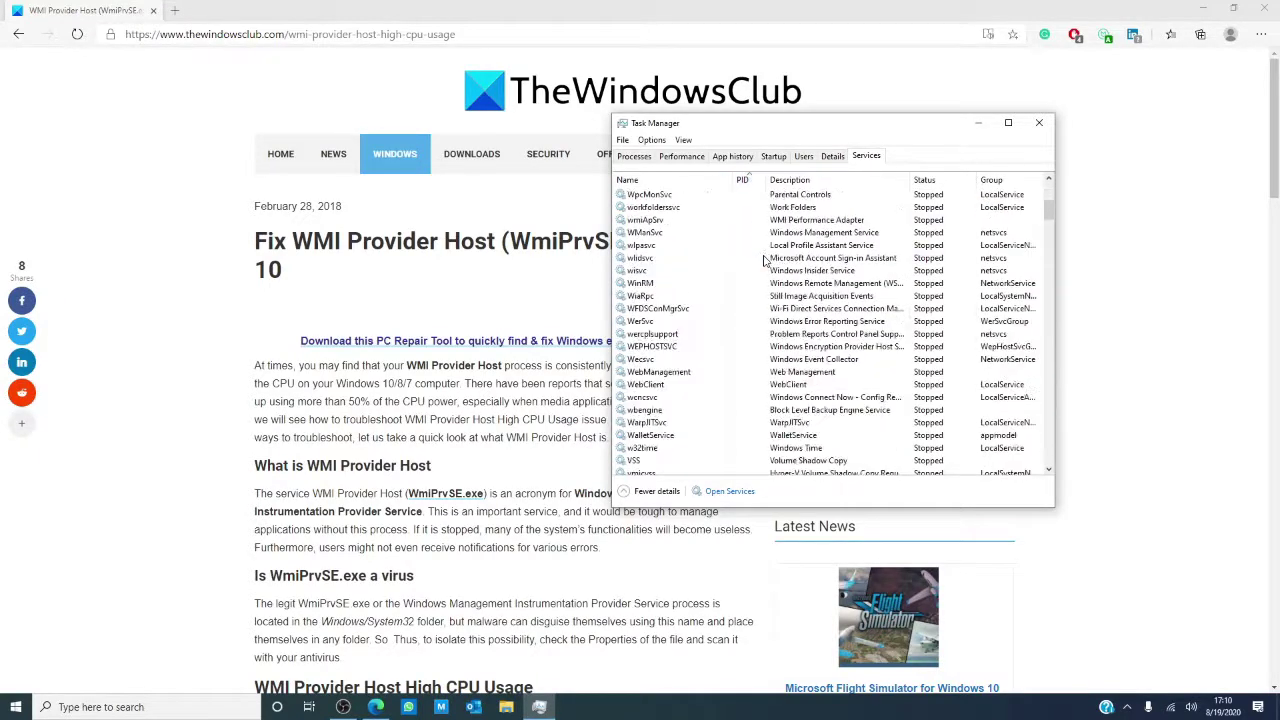
{"action": "scroll", "coordinate": [764, 260], "scroll_direction": "down", "scroll_amount": 15}
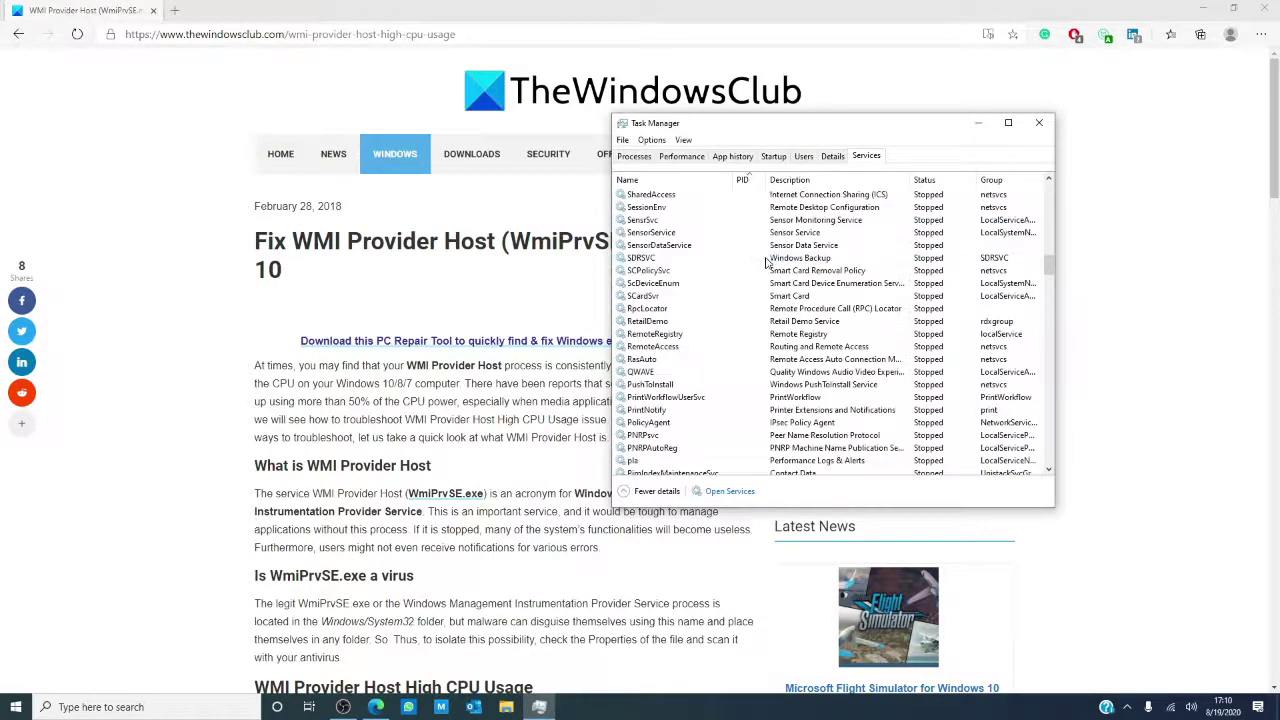
{"action": "scroll", "coordinate": [766, 262], "scroll_direction": "down", "scroll_amount": 15}
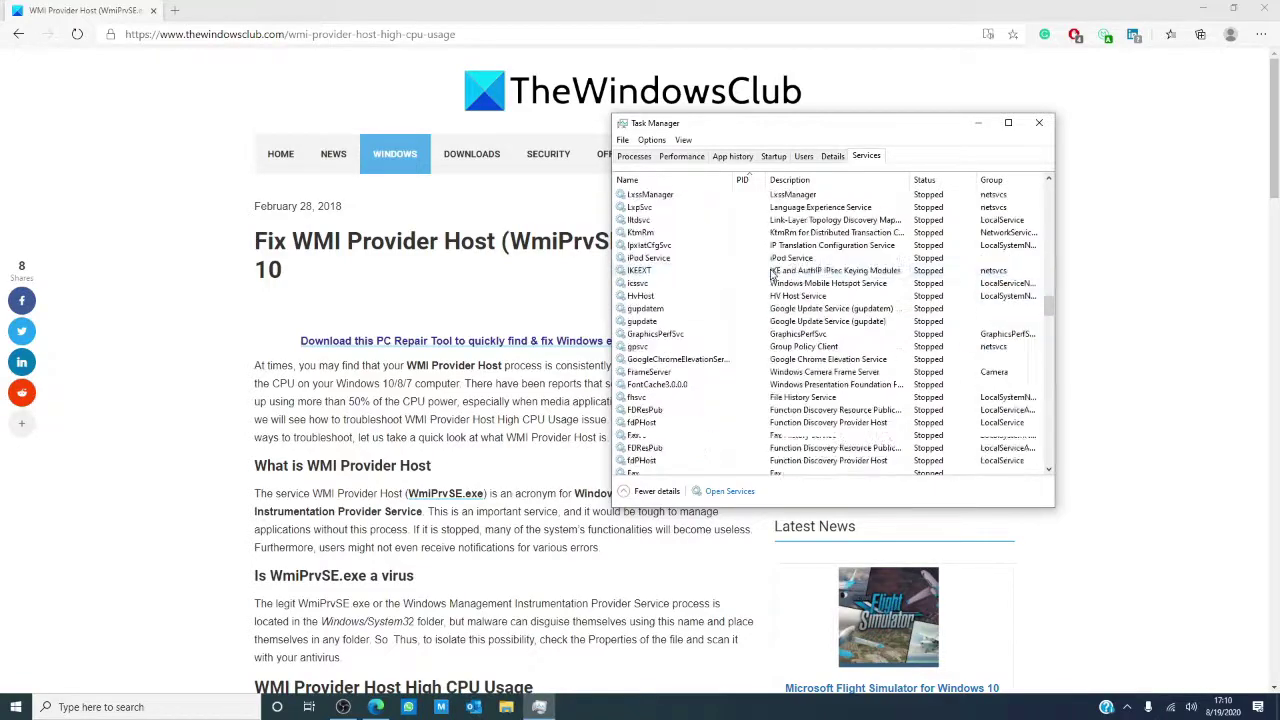
{"action": "scroll", "coordinate": [770, 272], "scroll_direction": "down", "scroll_amount": 10}
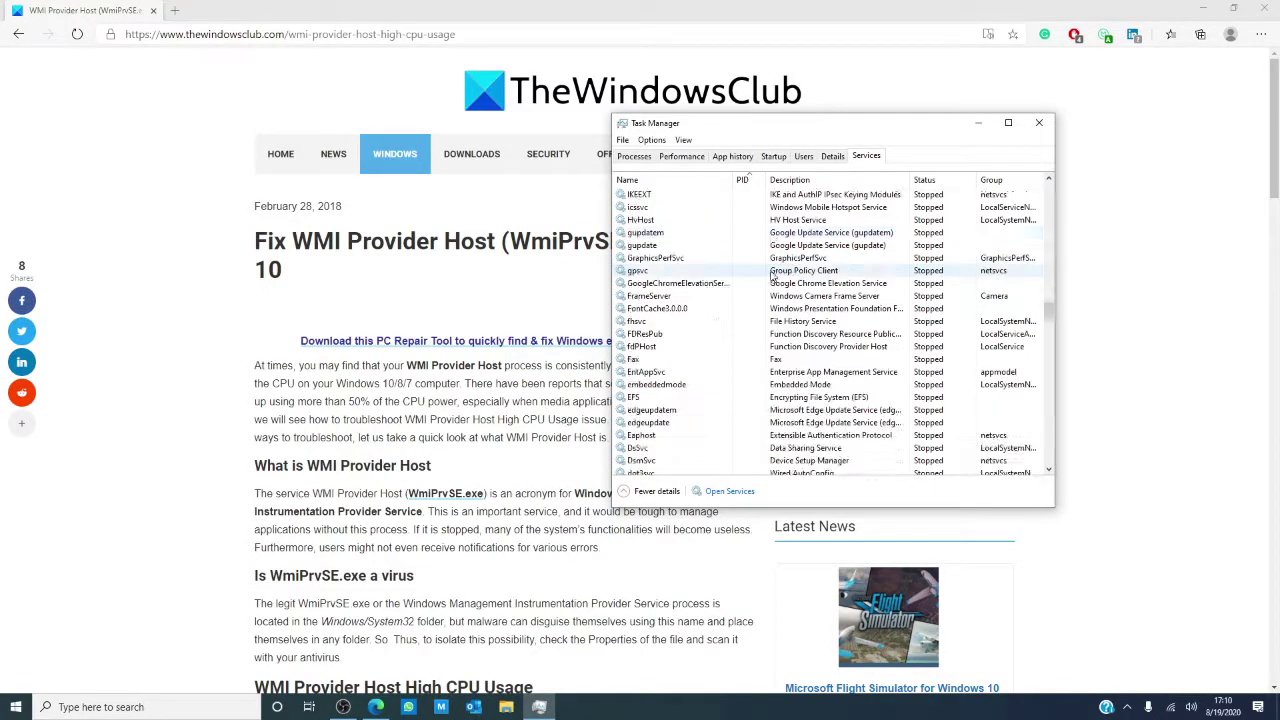
{"action": "left_click", "coordinate": [1049, 360]}
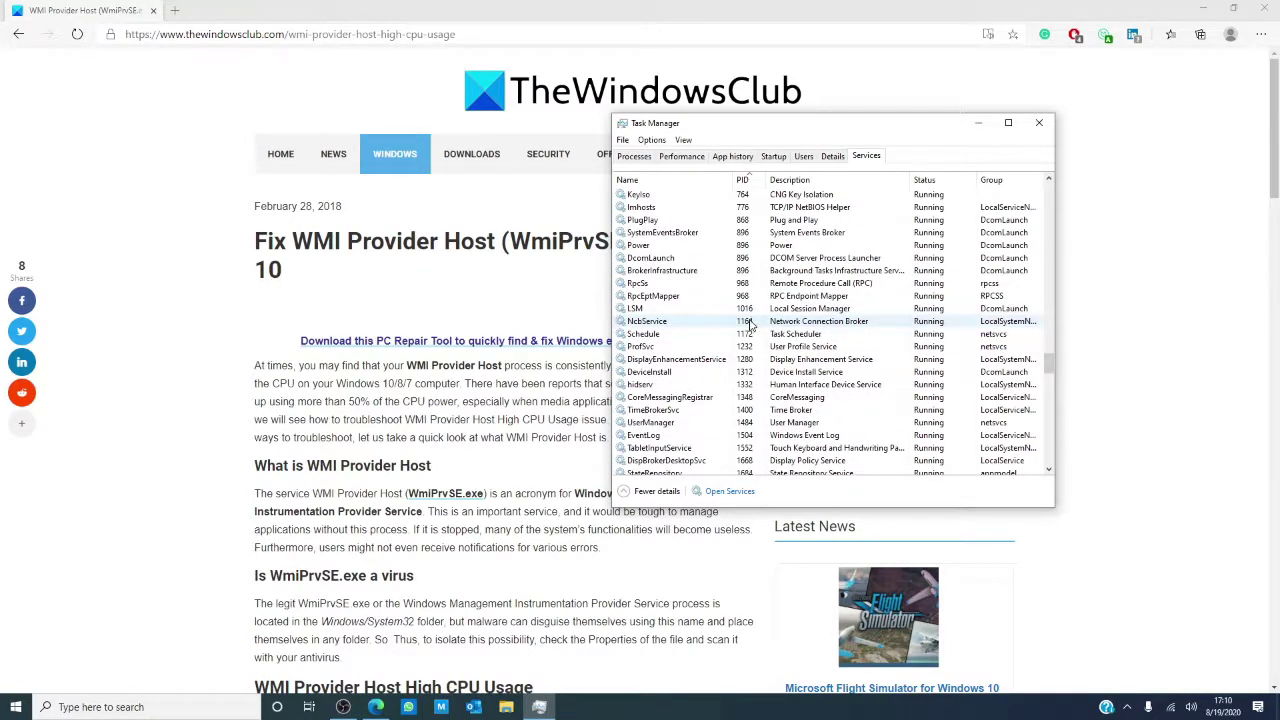
{"action": "left_click", "coordinate": [1038, 124]}
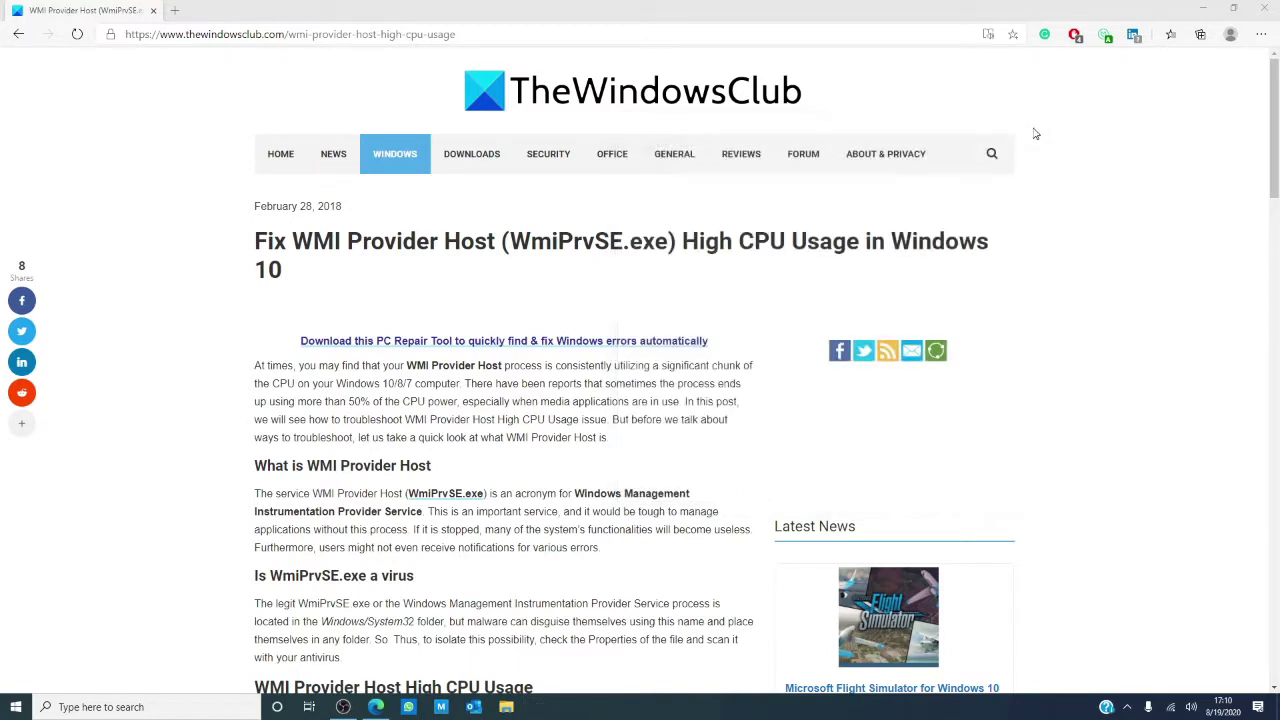